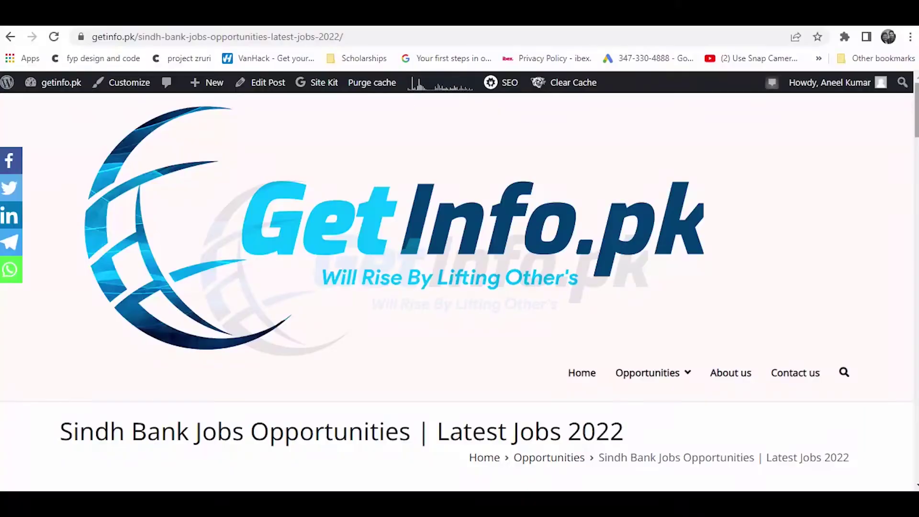
# Scroll down the getinfo.pk Sindh Bank Jobs 2022 post past the banner to its introductory paragraphs
pyautogui.scroll(-2, 459, 287)
pyautogui.scroll(2, 459, 287)
pyautogui.scroll(-4, 460, 287)
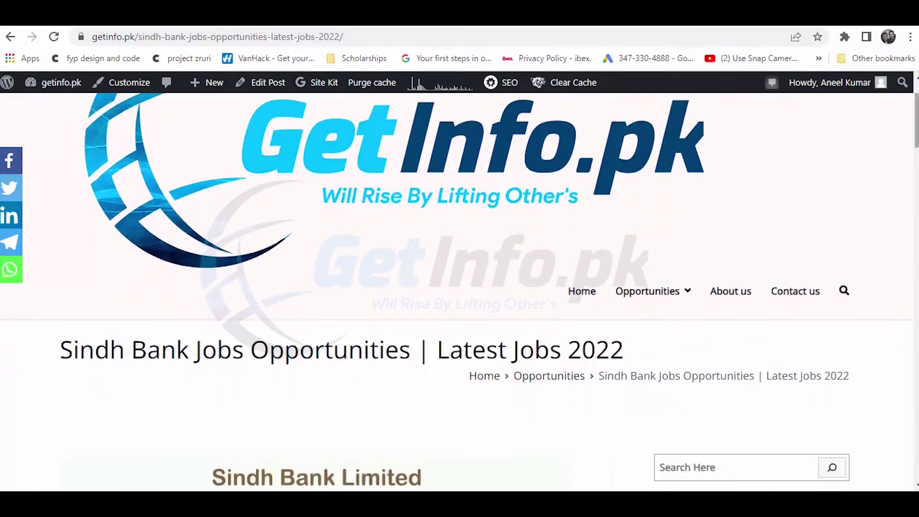
pyautogui.scroll(-3, 460, 287)
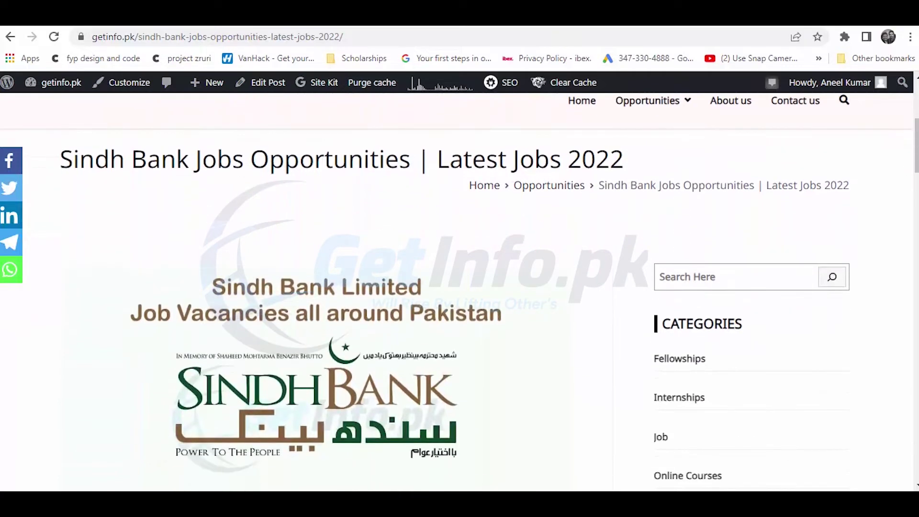
pyautogui.scroll(-4, 460, 287)
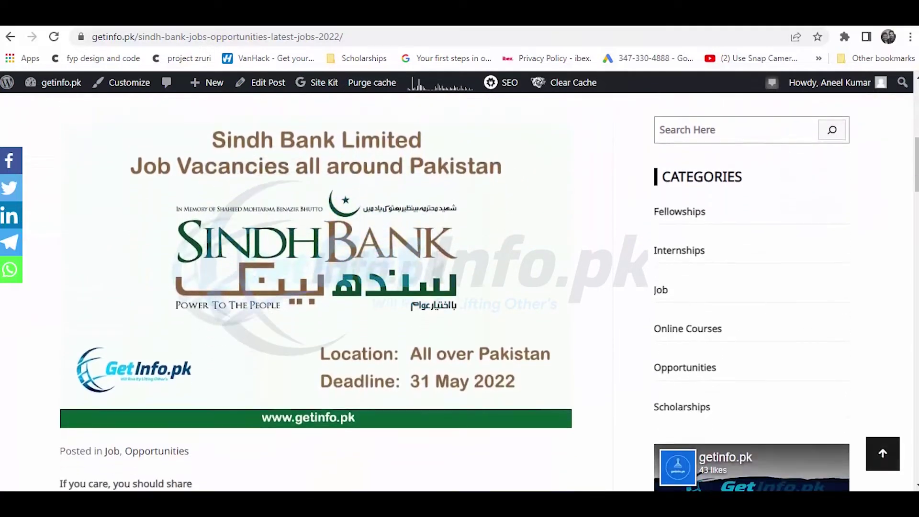
pyautogui.scroll(-2, 460, 287)
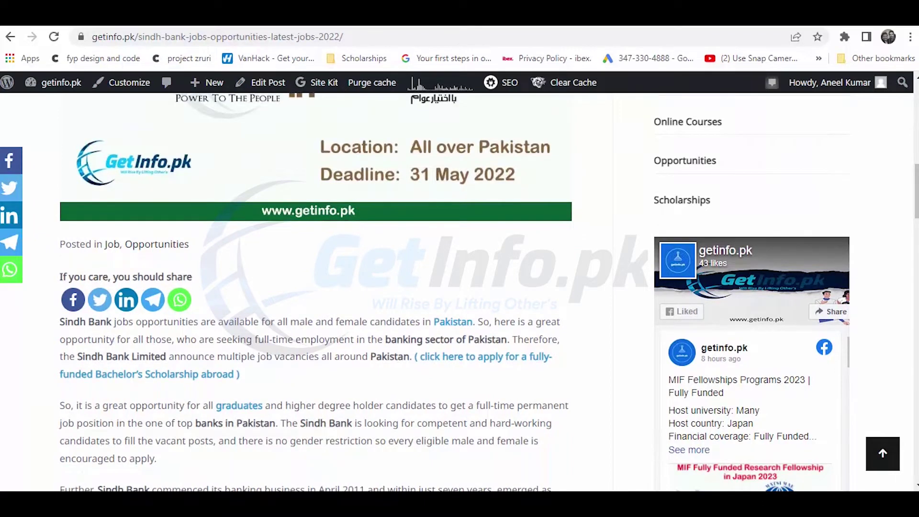
pyautogui.scroll(-1, 460, 287)
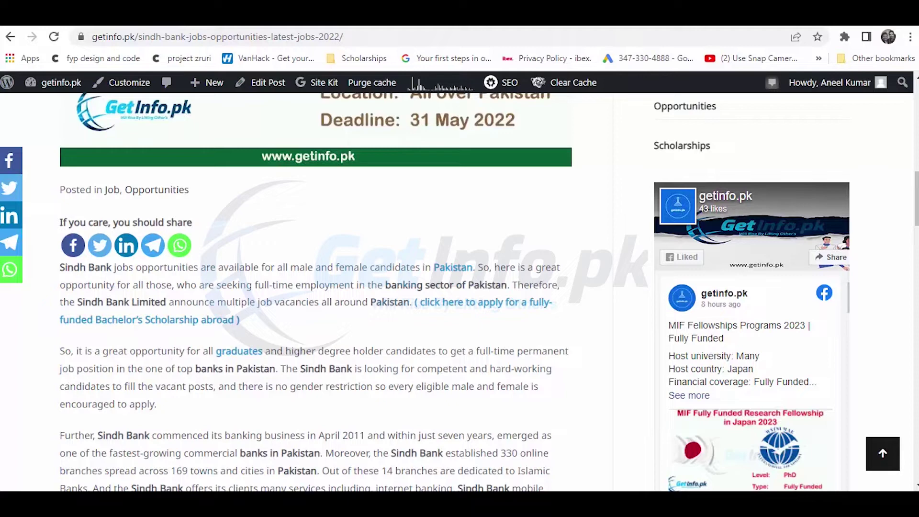
# Scroll through Vacancies, Requirements and the 31 May 2022 deadline to the Apply Now links
pyautogui.scroll(-4, 455, 293)
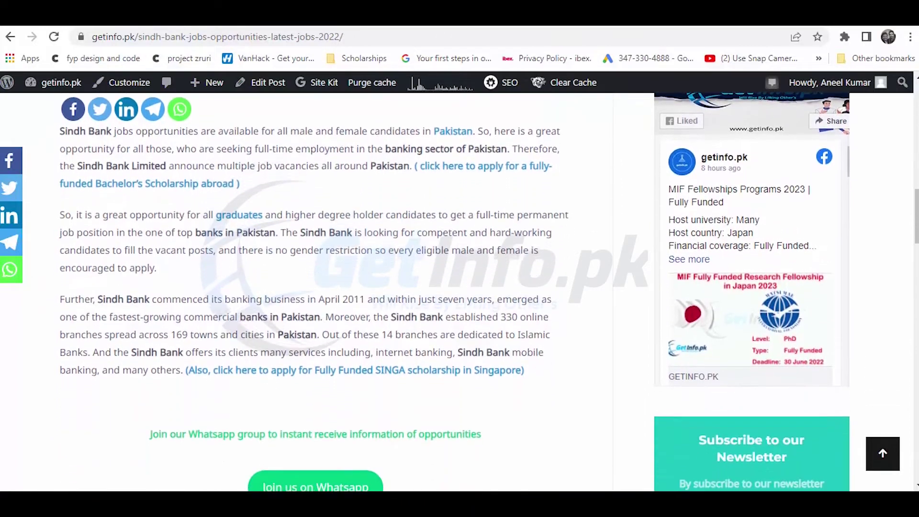
pyautogui.scroll(-3, 455, 293)
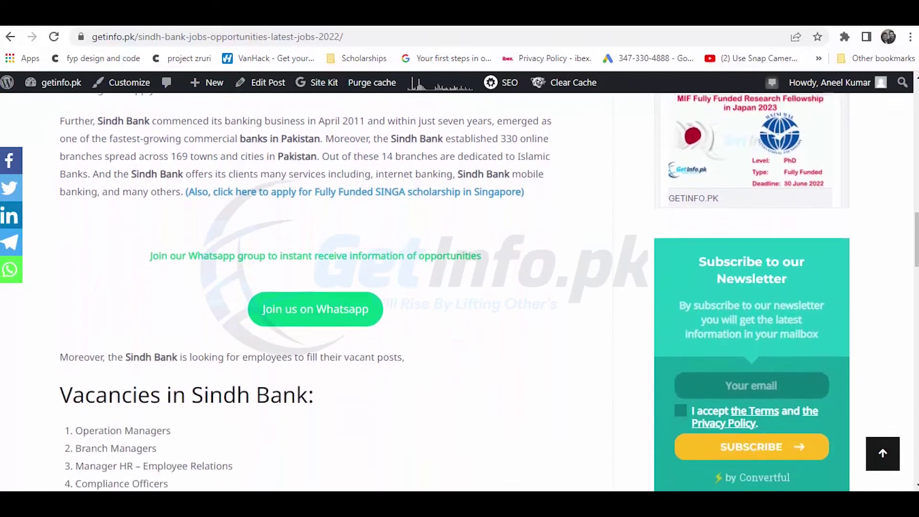
pyautogui.scroll(-5, 455, 292)
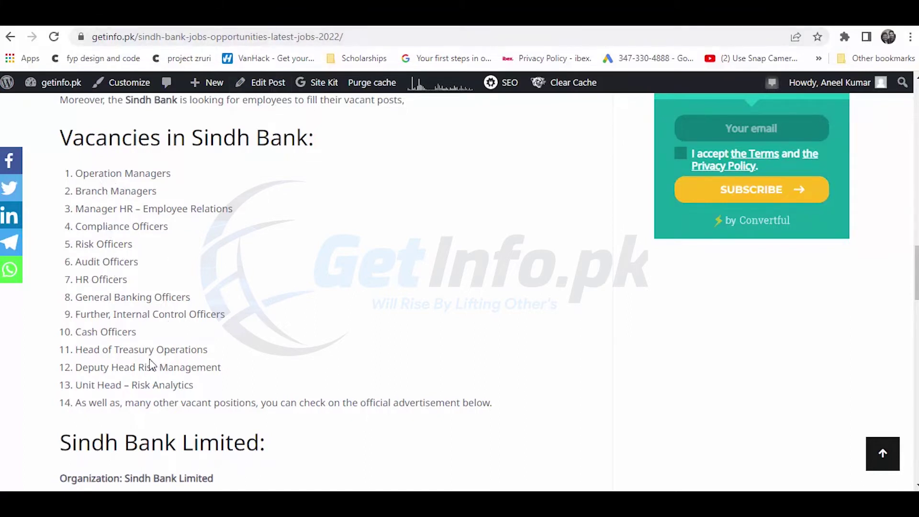
pyautogui.scroll(-1, 150, 361)
pyautogui.scroll(-4, 150, 364)
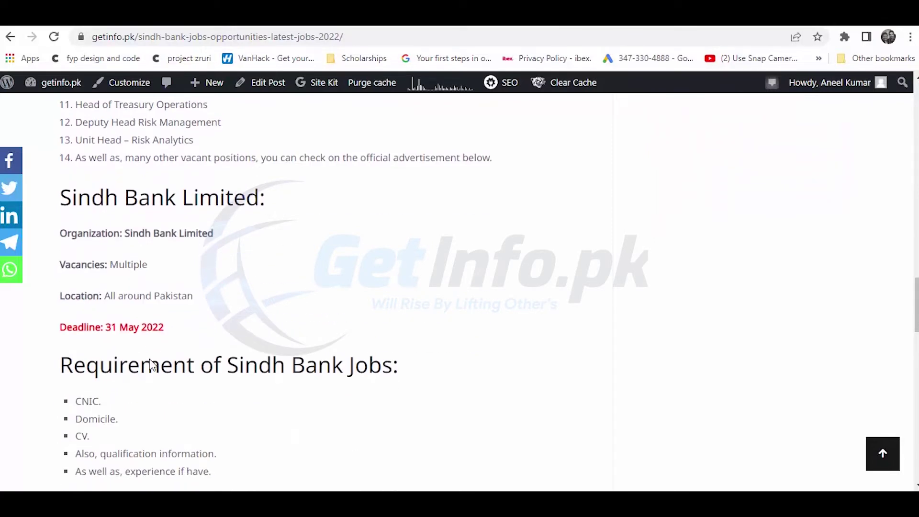
pyautogui.scroll(-4, 149, 360)
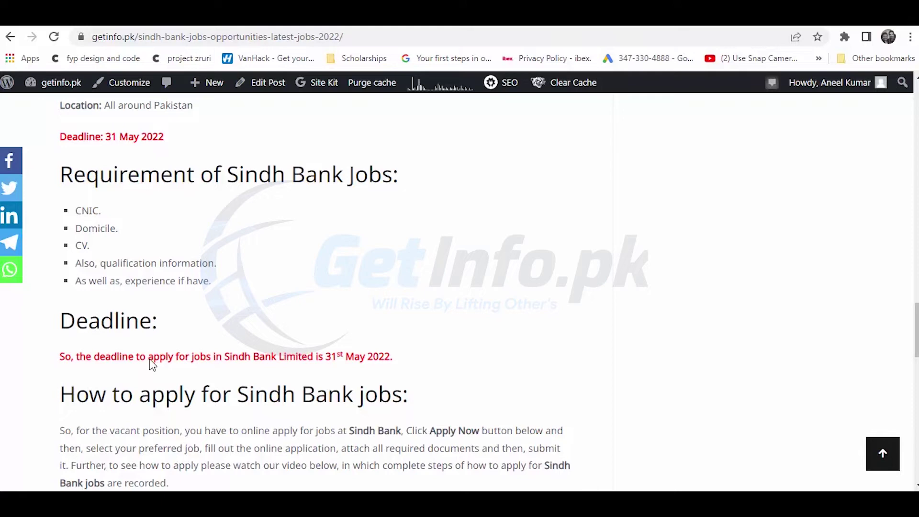
pyautogui.scroll(-4, 152, 364)
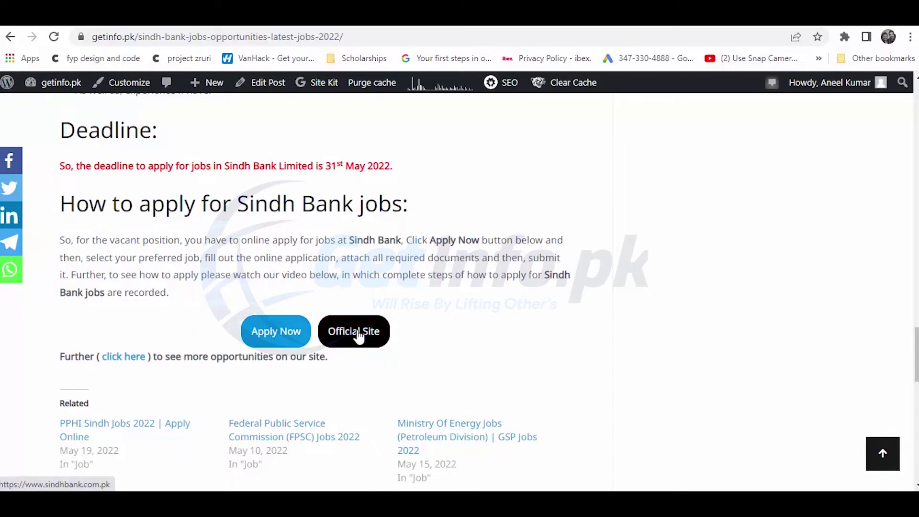
# Follow Apply Now to Sindh Bank's Job Advertisement on Board page and highlight the listed positions
pyautogui.click(290, 323)
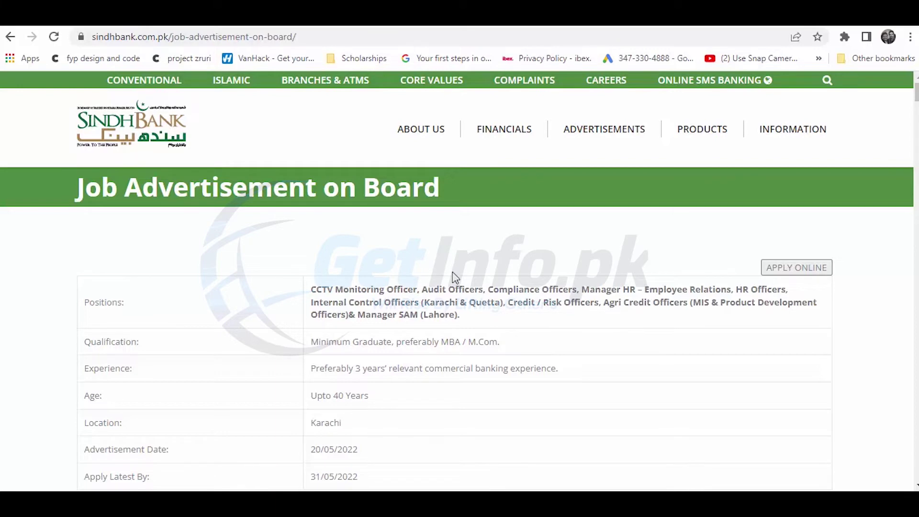
pyautogui.moveTo(917, 91); pyautogui.dragTo(917, 97)
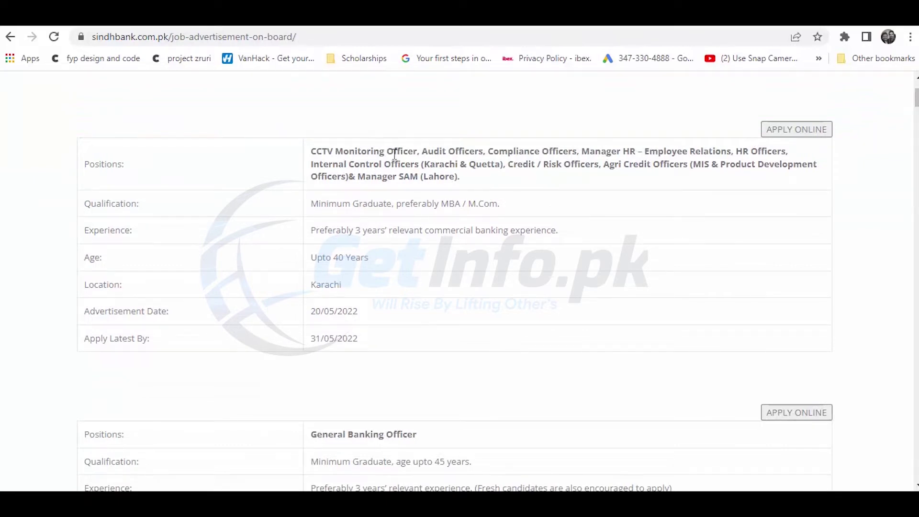
pyautogui.moveTo(327, 152); pyautogui.dragTo(535, 165)
pyautogui.click(431, 166)
pyautogui.moveTo(448, 178); pyautogui.dragTo(345, 165)
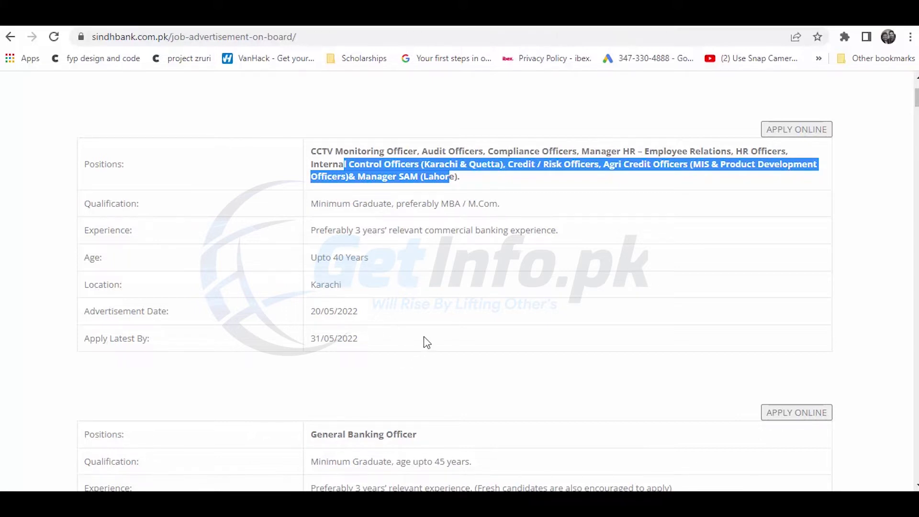
# Scroll the listings, highlighting General Banking Officer locations and the note about fresh candidates
pyautogui.scroll(-1, 917, 95)
pyautogui.scroll(-5, 488, 215)
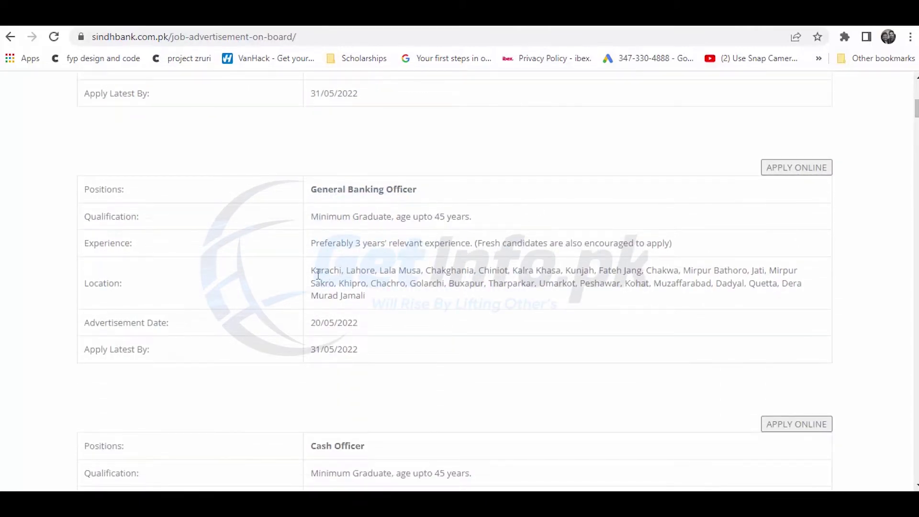
pyautogui.moveTo(312, 272); pyautogui.dragTo(377, 271)
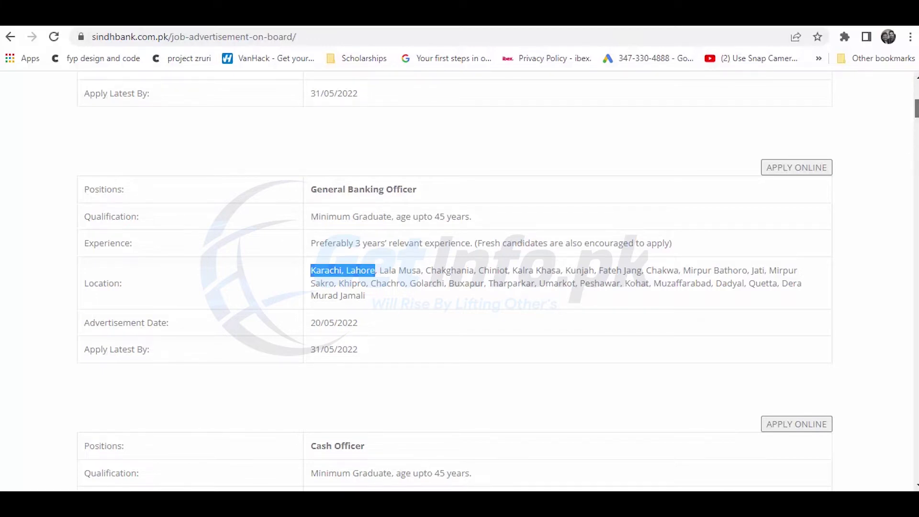
pyautogui.moveTo(916, 108); pyautogui.dragTo(917, 121)
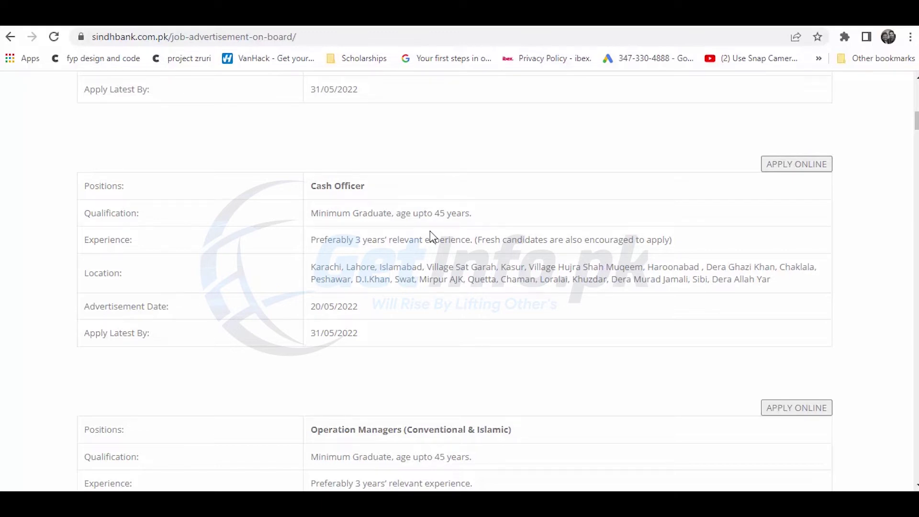
pyautogui.moveTo(481, 239); pyautogui.dragTo(645, 244)
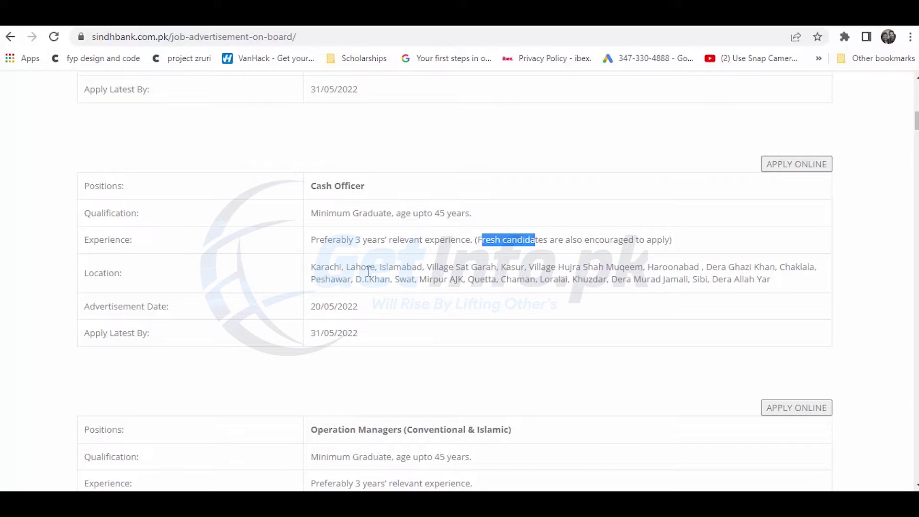
# Highlight the Cash Officer entry and open its APPLY ONLINE Career Form
pyautogui.moveTo(312, 269); pyautogui.dragTo(456, 263)
pyautogui.click(473, 312)
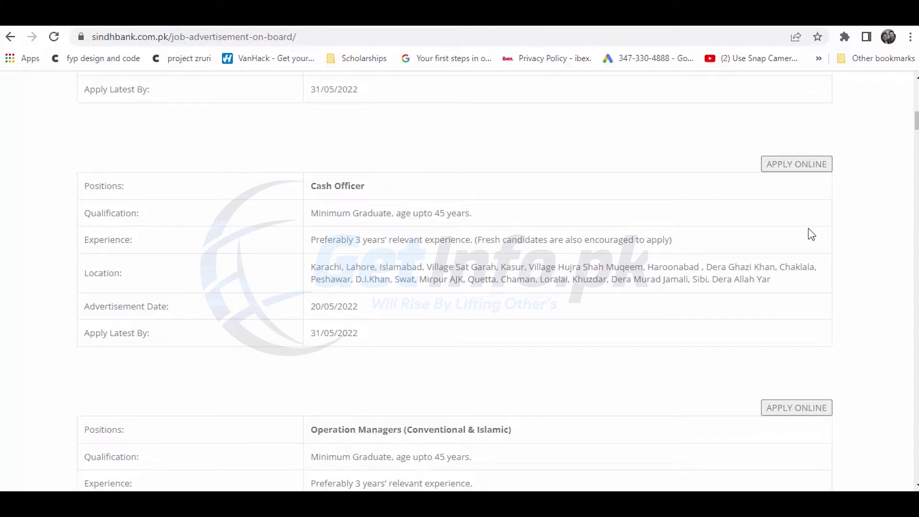
pyautogui.moveTo(321, 187); pyautogui.dragTo(361, 186)
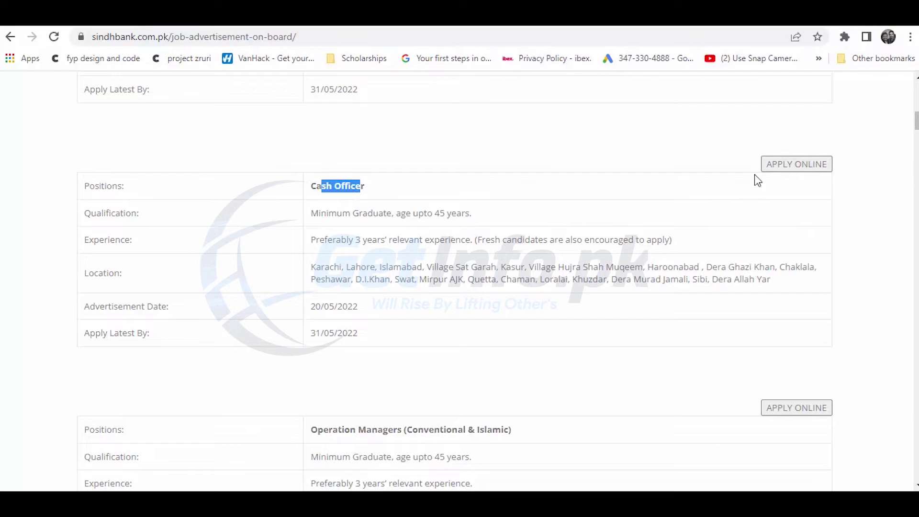
pyautogui.click(777, 170)
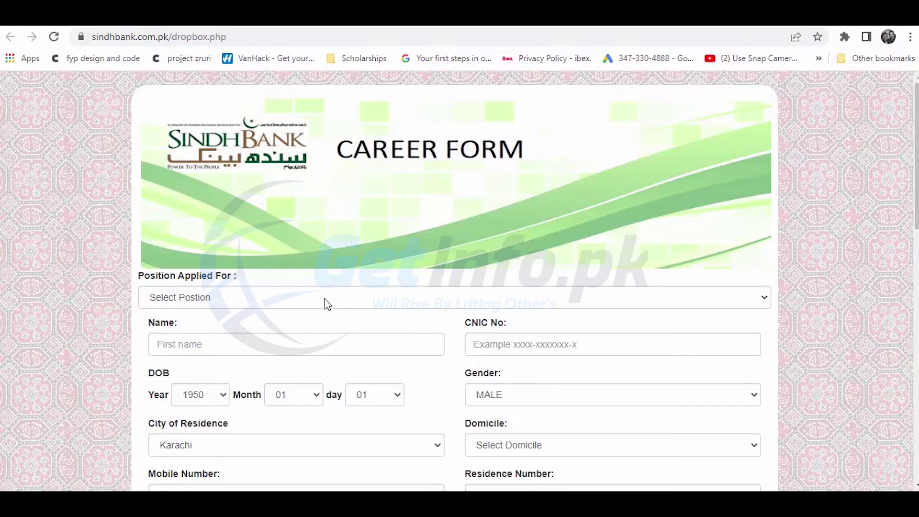
# Choose Cash Officer (GDB) as the position and enter the applicant's name and CNIC number
pyautogui.click(327, 304)
pyautogui.scroll(-1, 292, 254)
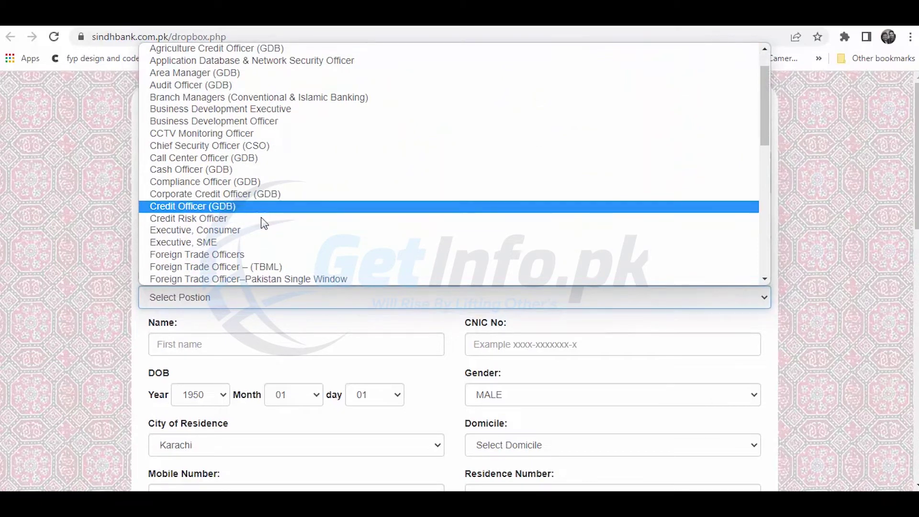
pyautogui.click(247, 174)
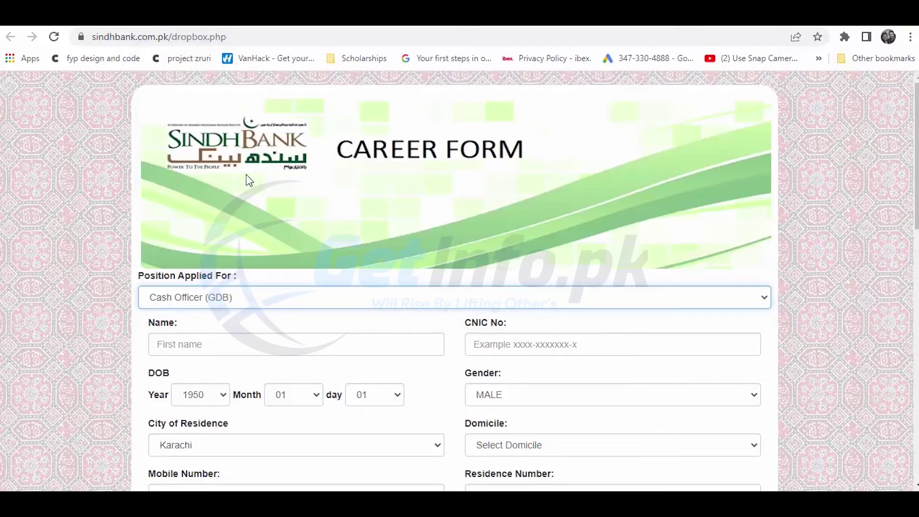
pyautogui.click(303, 348)
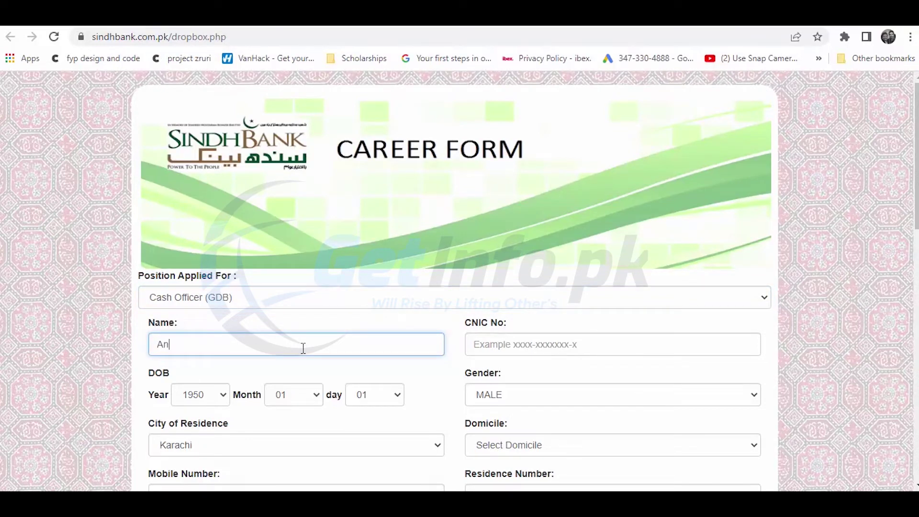
pyautogui.press('Tab')
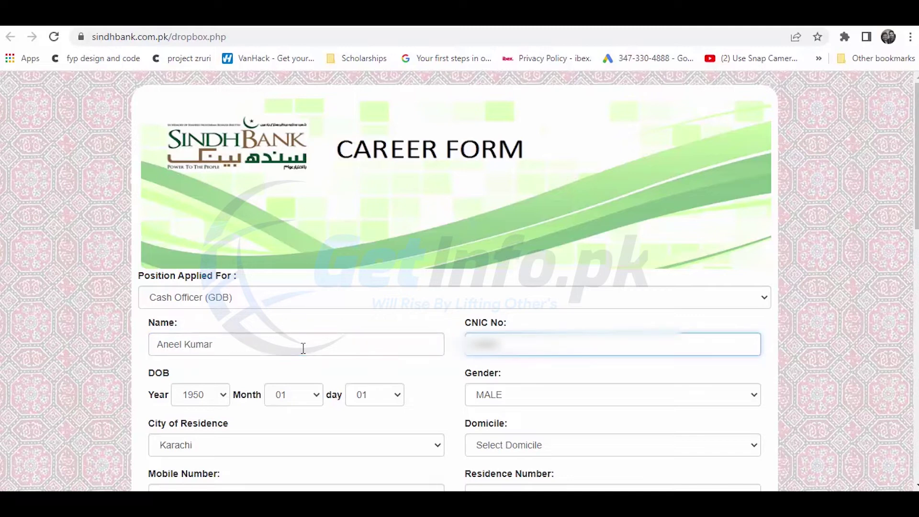
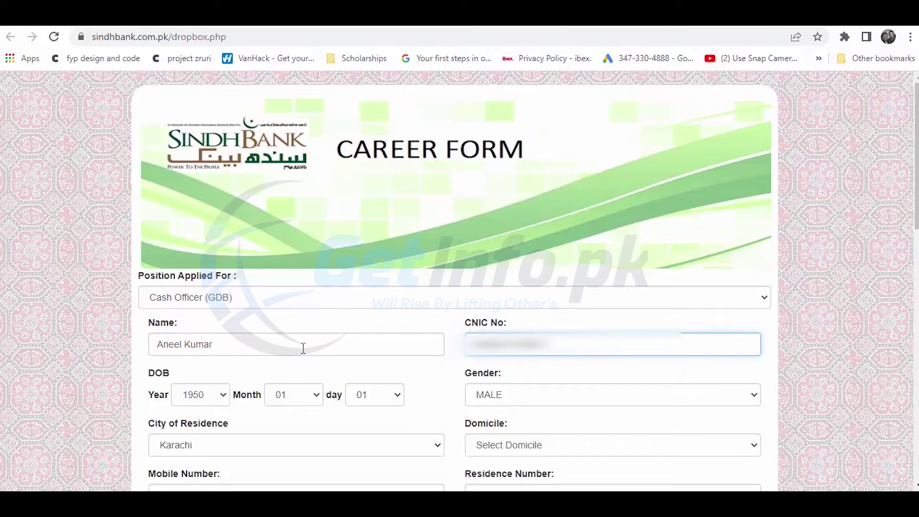
pyautogui.click(216, 392)
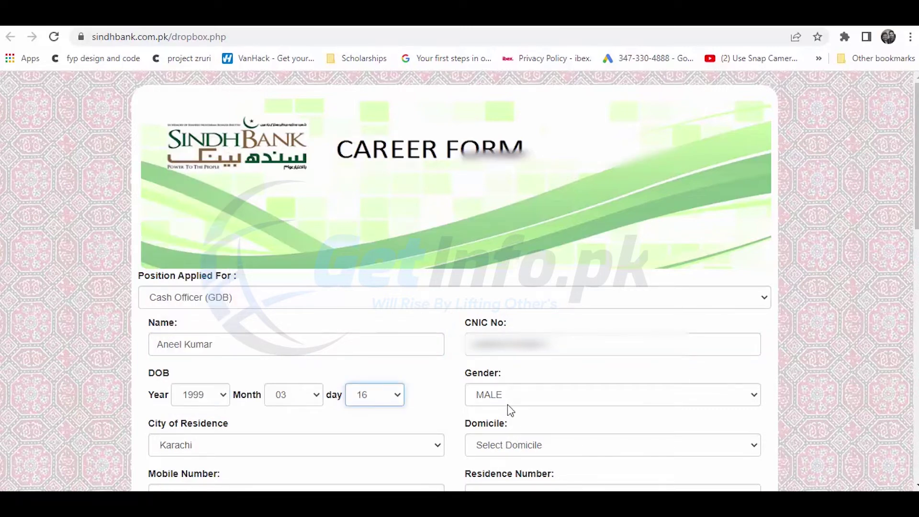
pyautogui.click(508, 403)
pyautogui.click(507, 401)
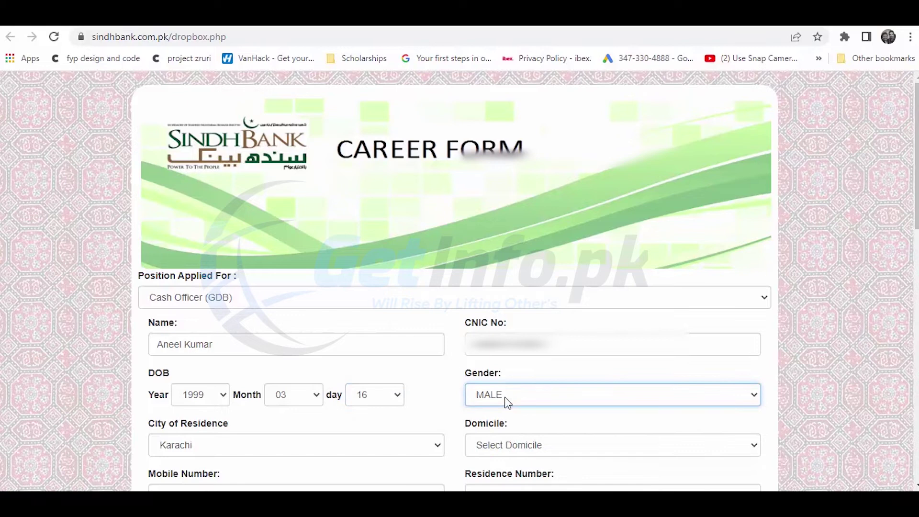
pyautogui.click(281, 450)
pyautogui.press('t')
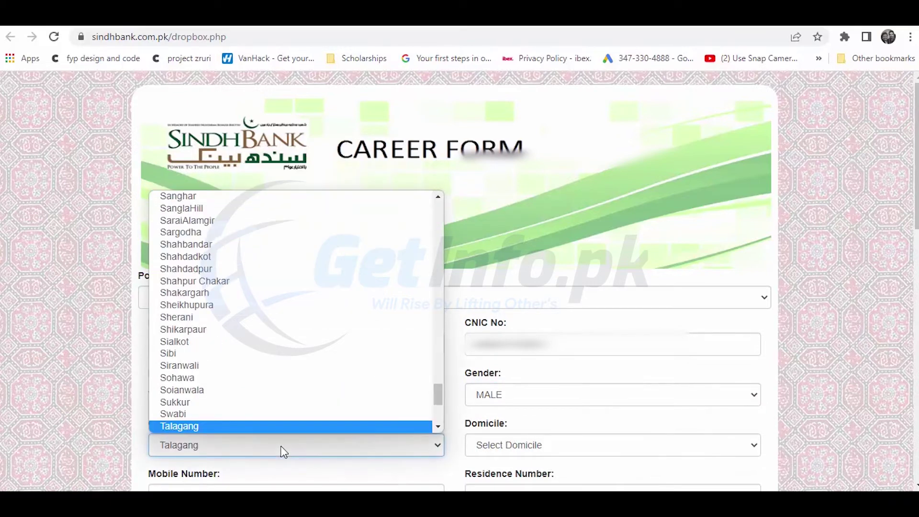
pyautogui.press('Down')
pyautogui.press('Return')
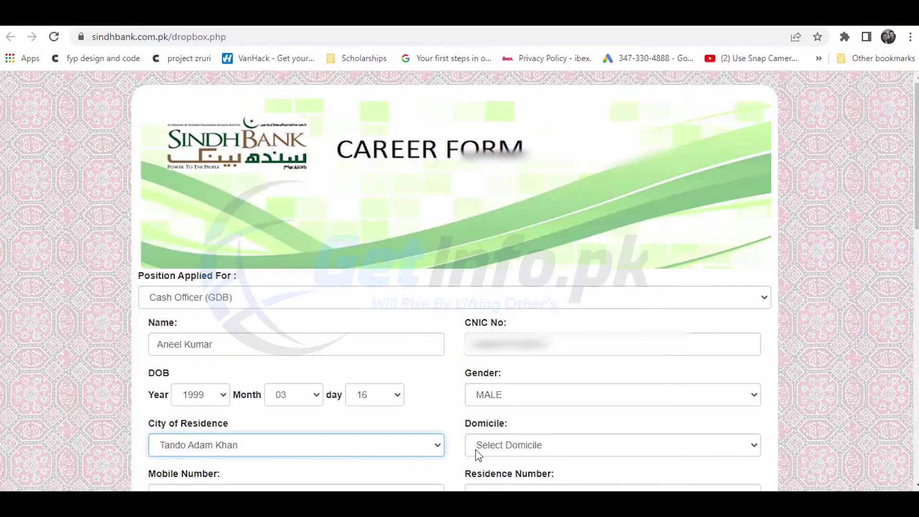
pyautogui.click(484, 444)
pyautogui.press('s')
pyautogui.press('Return')
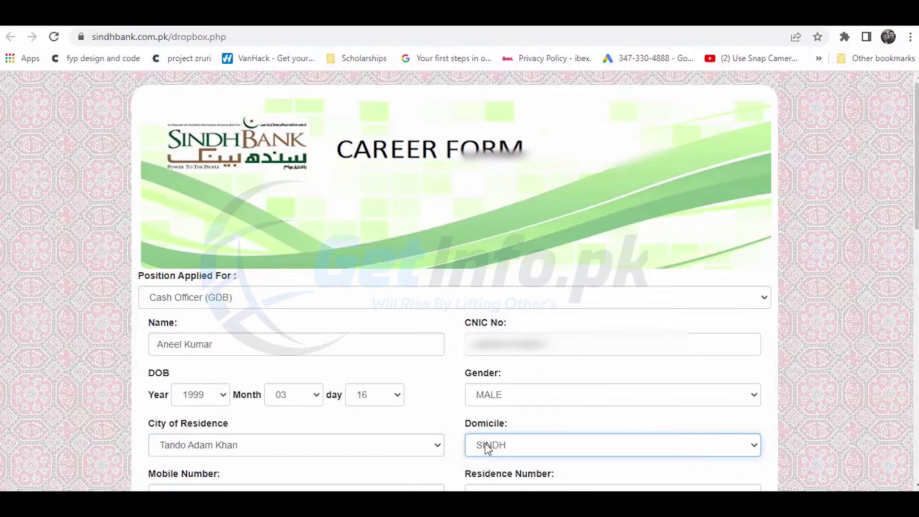
# Enter the applicant's mobile and residence phone numbers and begin the e-mail address
pyautogui.scroll(-4, 485, 443)
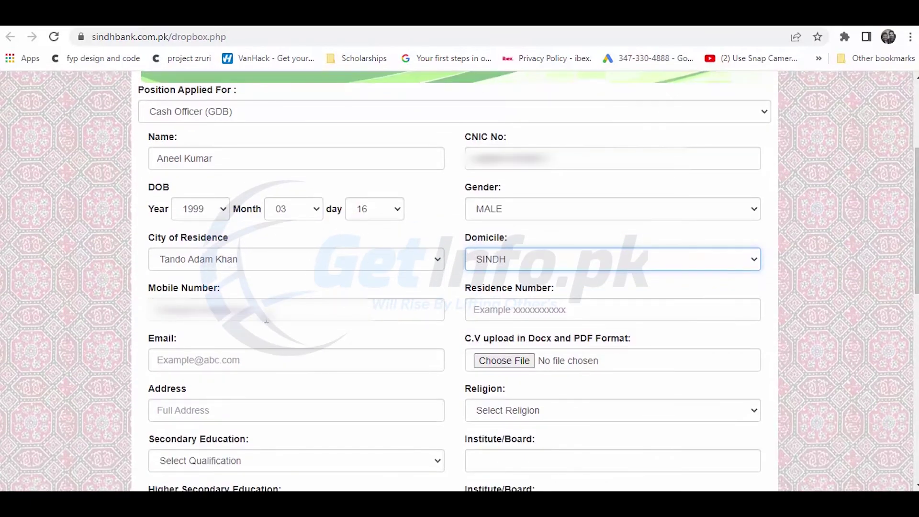
pyautogui.click(267, 320)
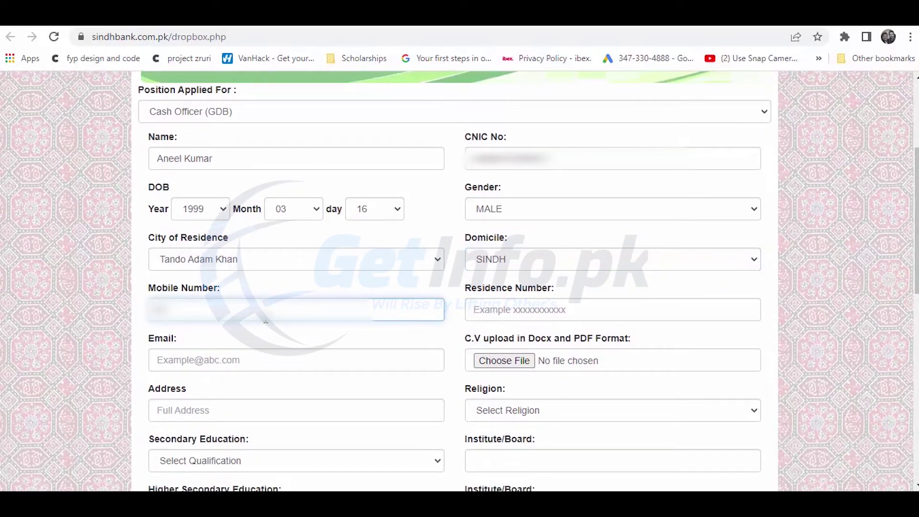
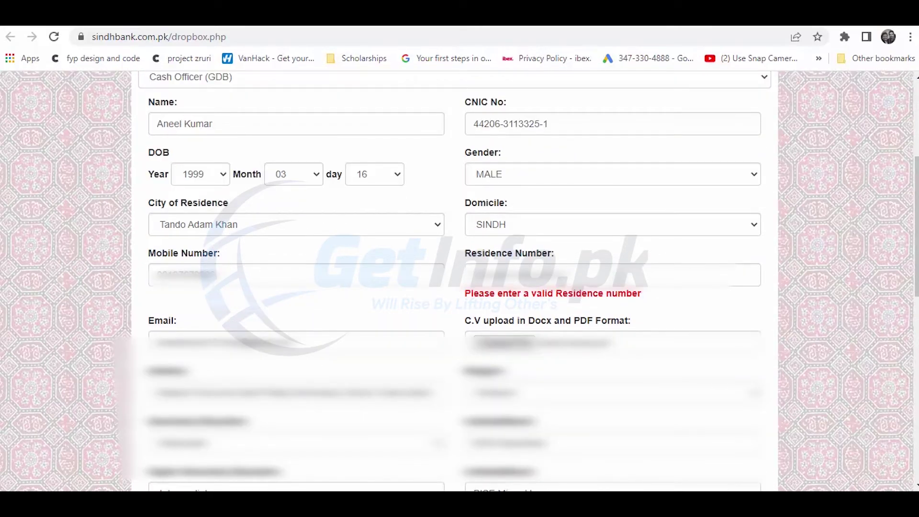
pyautogui.click(613, 274)
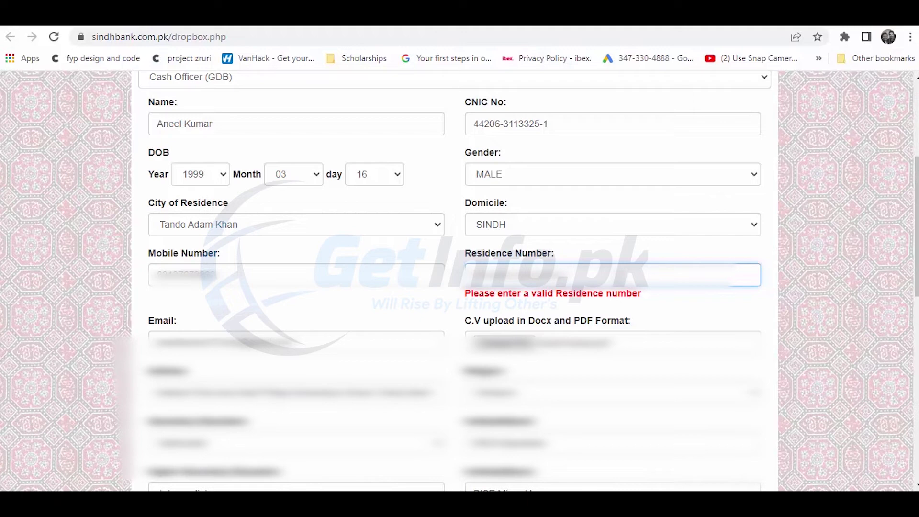
pyautogui.hotkey('ctrl', 'a')
pyautogui.press('BackSpace')
pyautogui.write('0235')
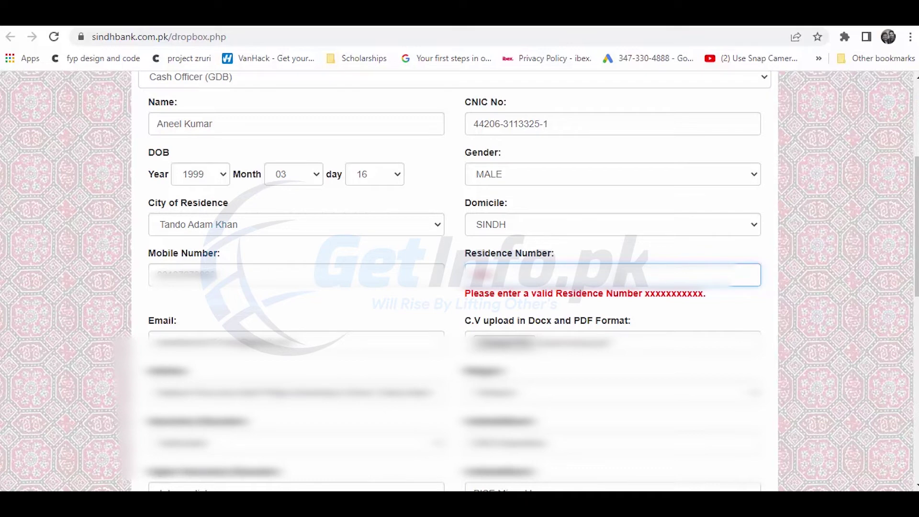
pyautogui.write('5612')
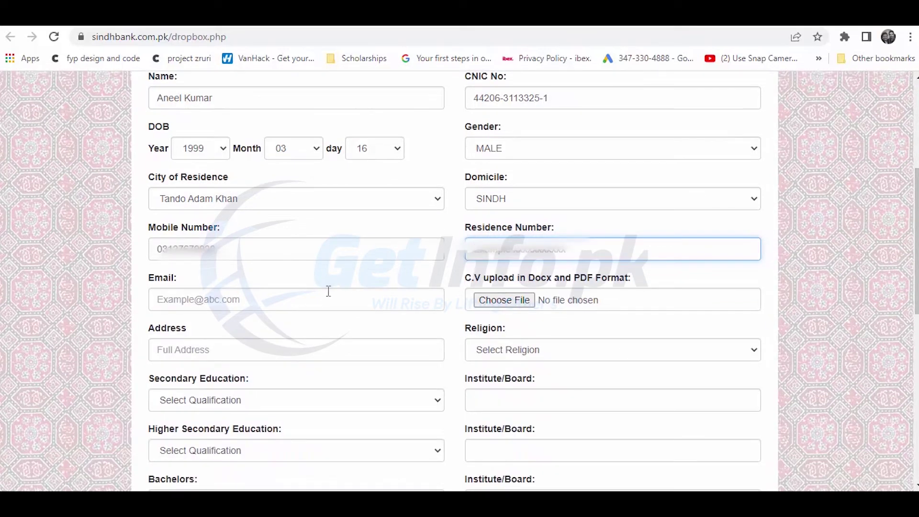
pyautogui.click(318, 300)
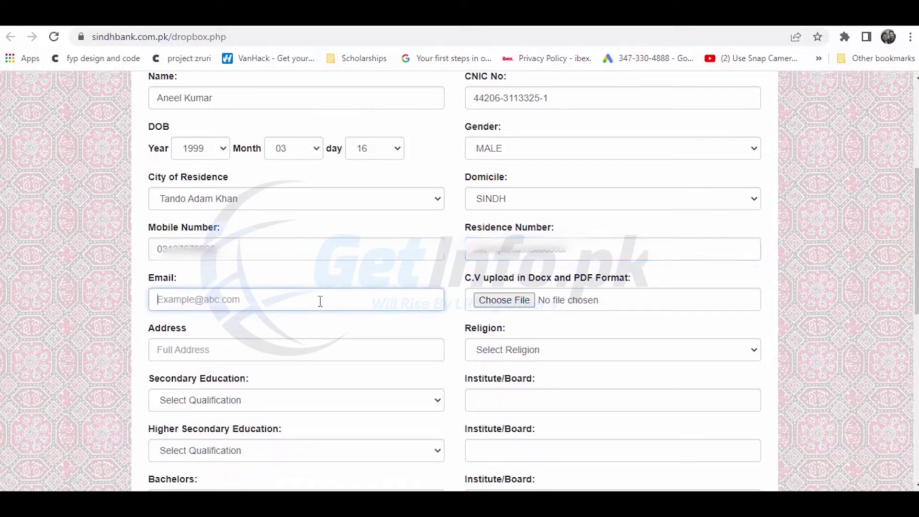
pyautogui.write('a')
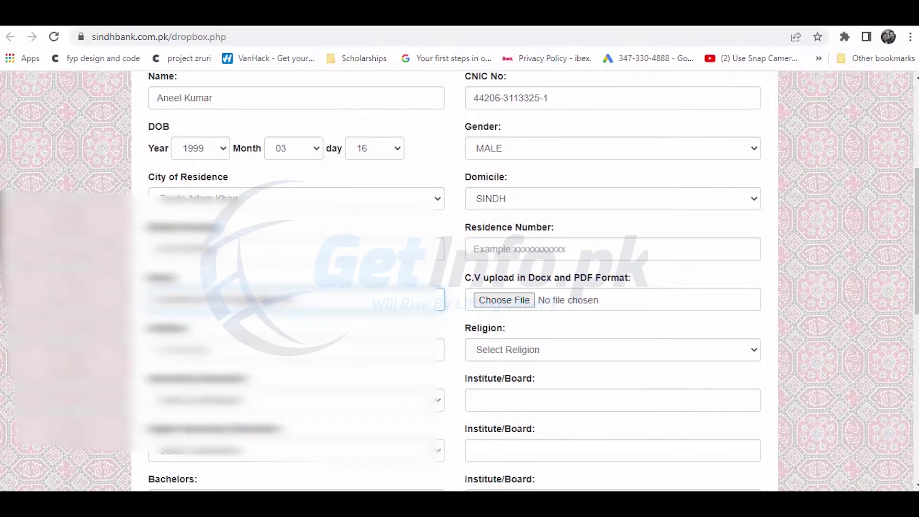
# Attach the applicant's CV PDF, type the home address, and choose Hinduism as religion
pyautogui.click(524, 302)
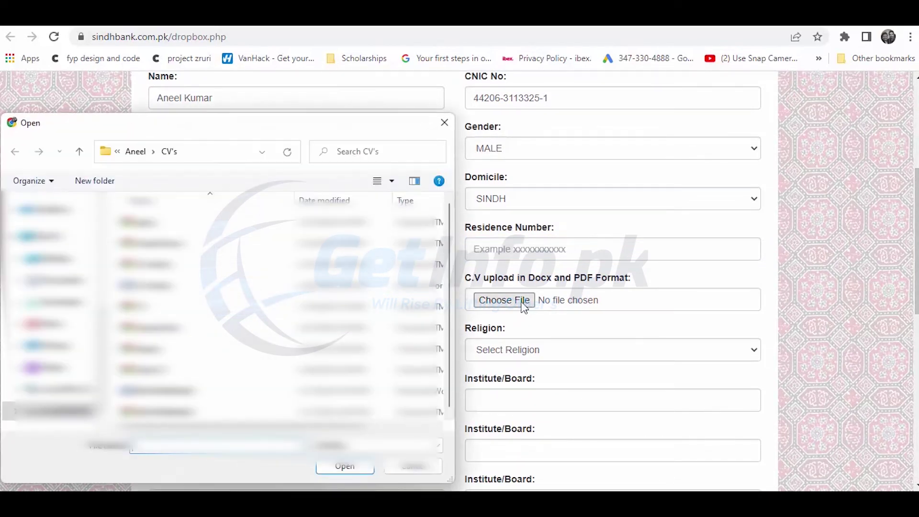
pyautogui.doubleClick(227, 245)
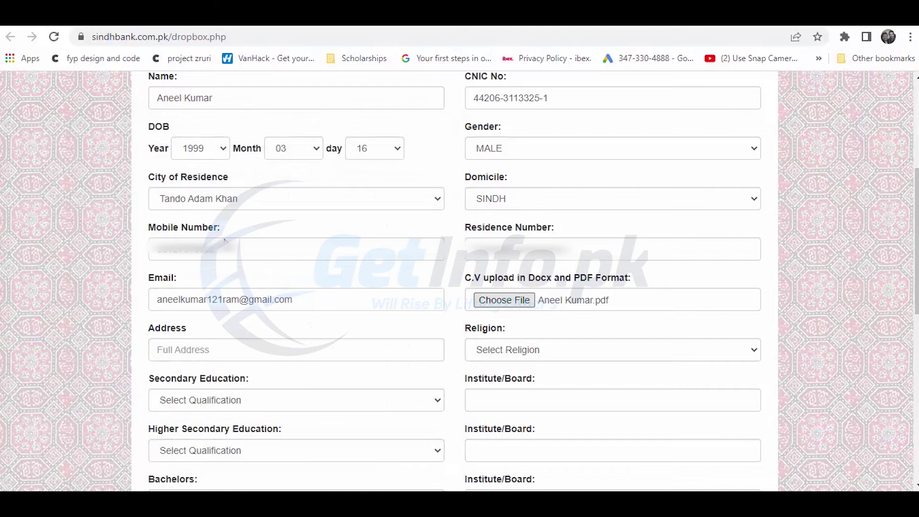
pyautogui.click(276, 350)
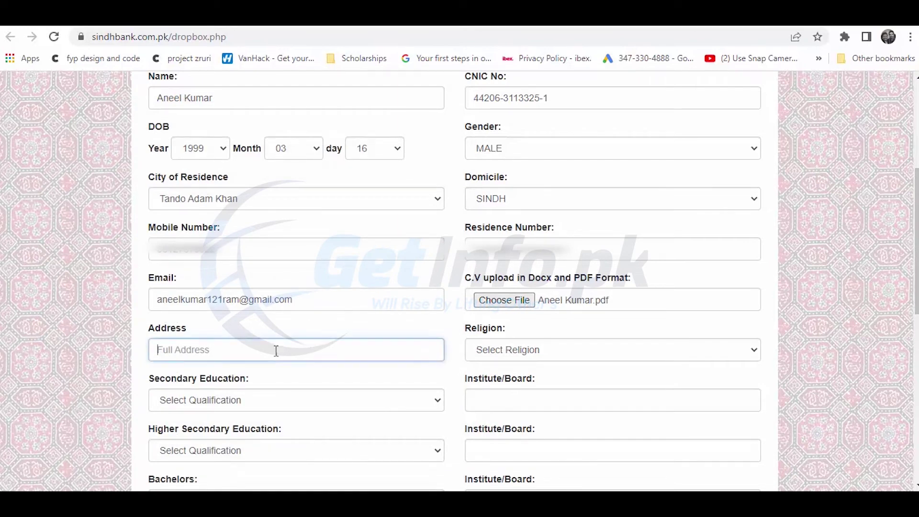
pyautogui.write('Makrani')
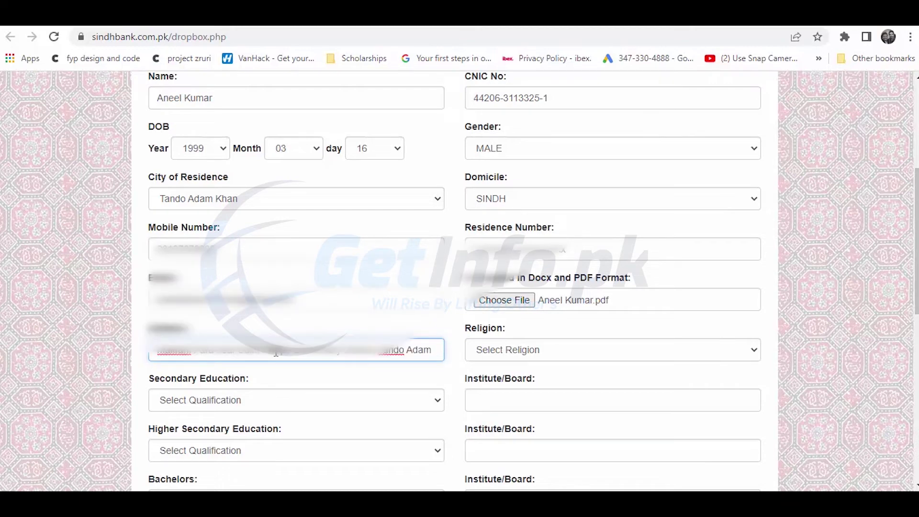
pyautogui.click(517, 354)
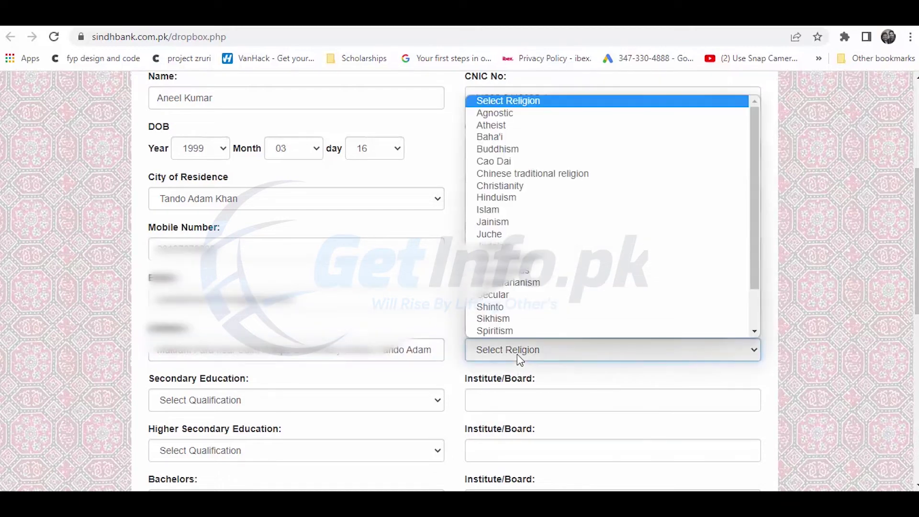
pyautogui.click(519, 199)
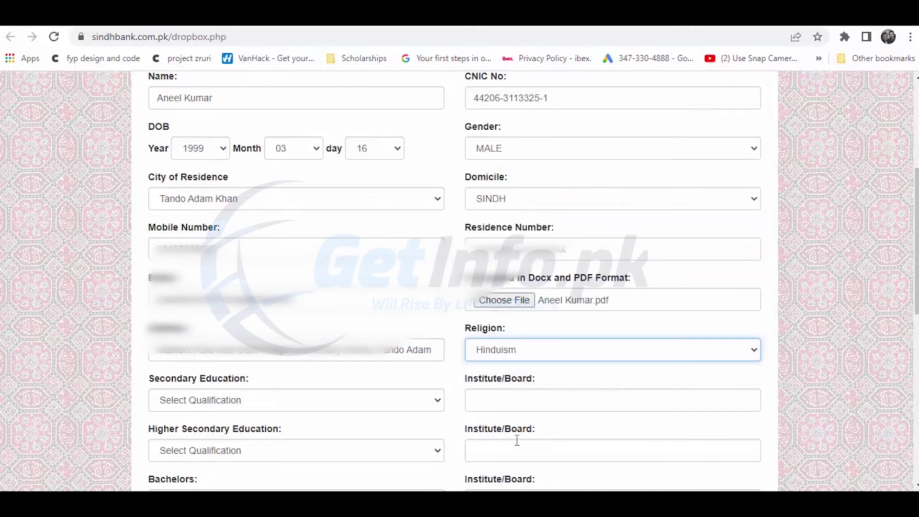
# Enter Matriculate and Intermediate qualifications, both from board BISE Mirpurkhas
pyautogui.click(274, 407)
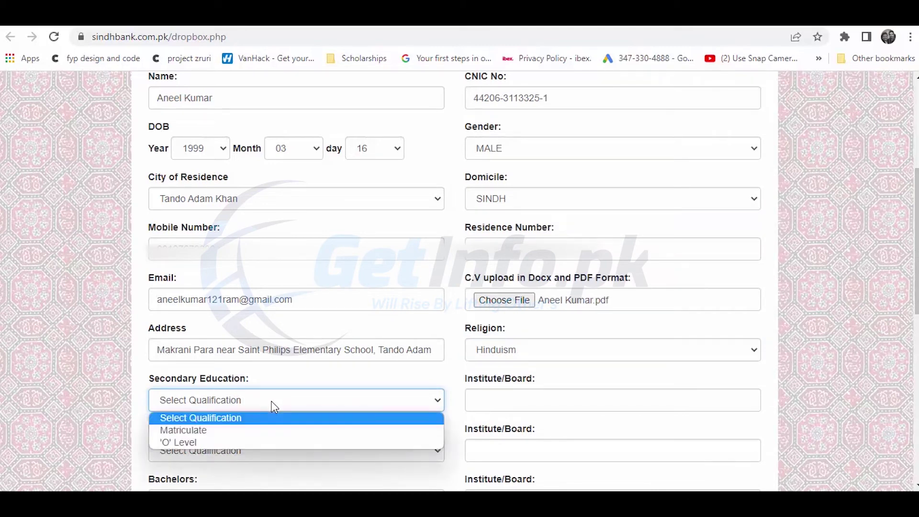
pyautogui.click(256, 431)
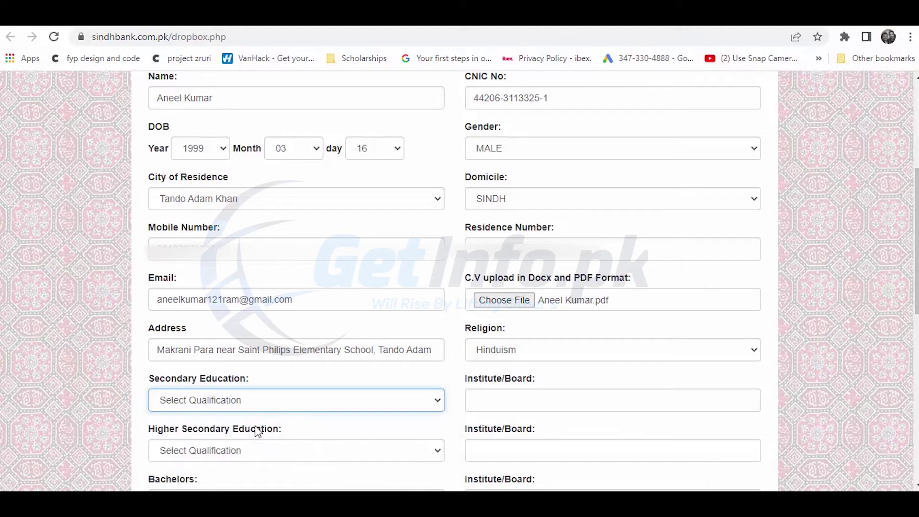
pyautogui.click(563, 403)
pyautogui.write('Bi')
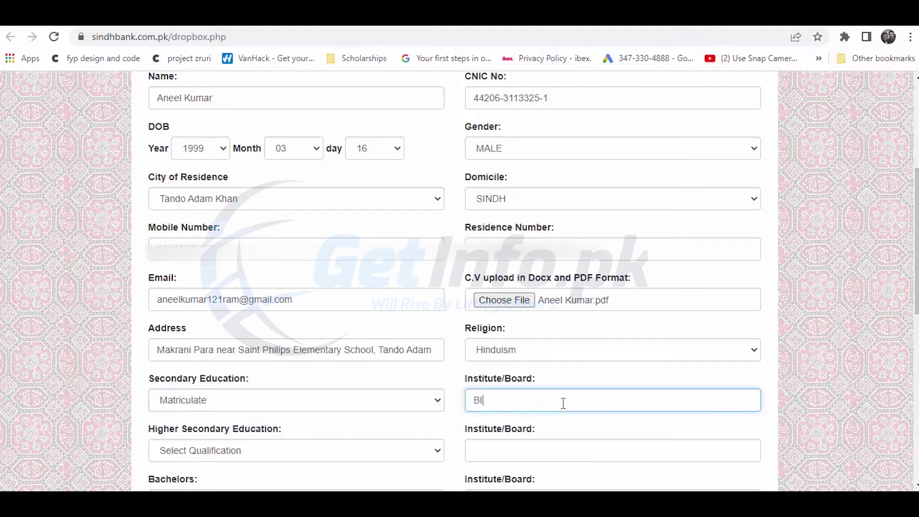
pyautogui.write('SE Mirpurkhas')
pyautogui.click(329, 453)
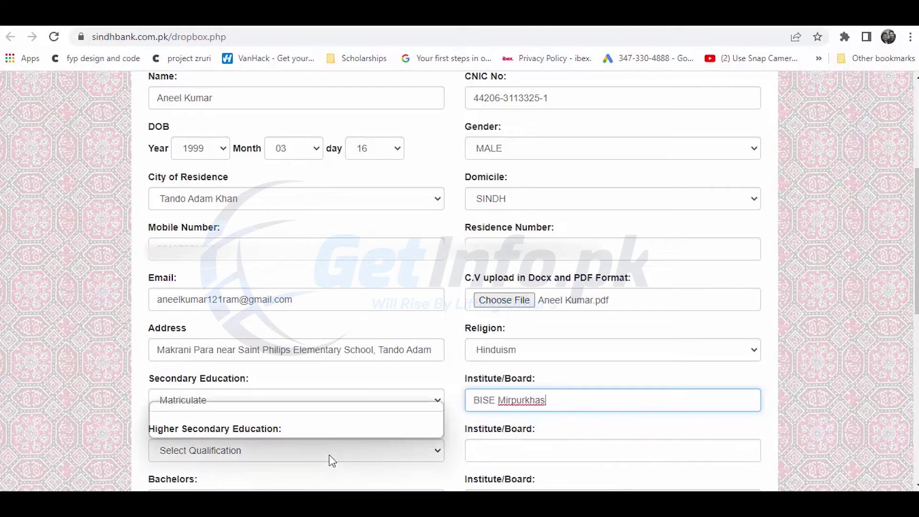
pyautogui.press('Escape')
pyautogui.press('Down')
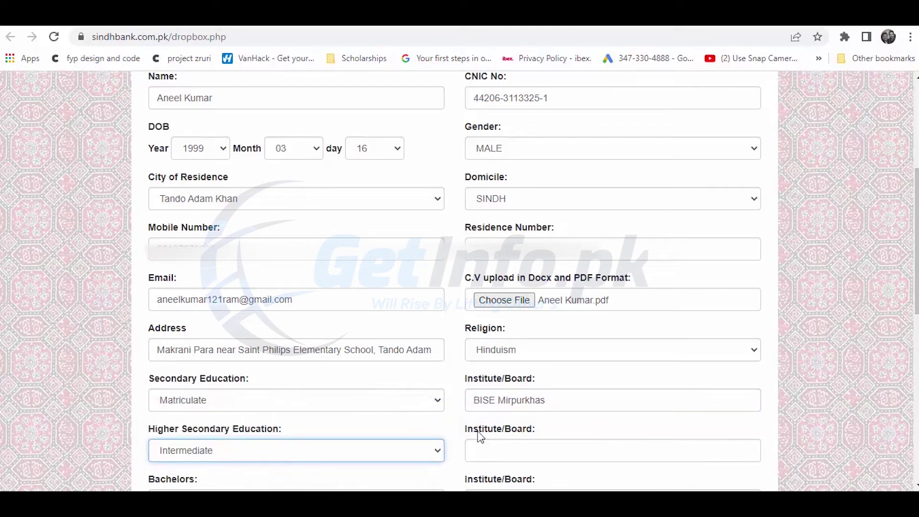
pyautogui.click(491, 449)
pyautogui.tripleClick(499, 400)
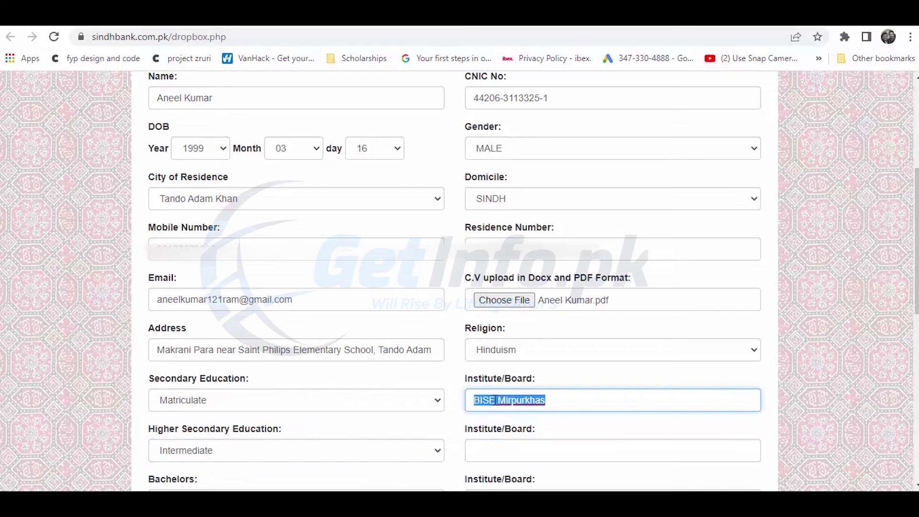
pyautogui.hotkey('ctrl', 'c')
pyautogui.press('Tab')
pyautogui.press('Tab')
pyautogui.hotkey('ctrl', 'v')
# Choose B.S. from 'Sindh Agriculture University, Tando Jam' and leave the masters qualification empty
pyautogui.press('Tab')
pyautogui.press('Down')
pyautogui.scroll(-3, 376, 314)
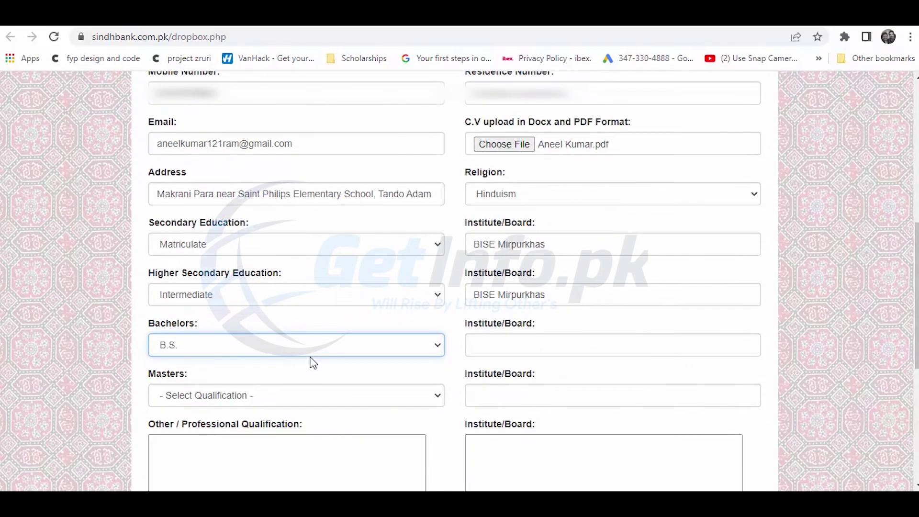
pyautogui.click(523, 353)
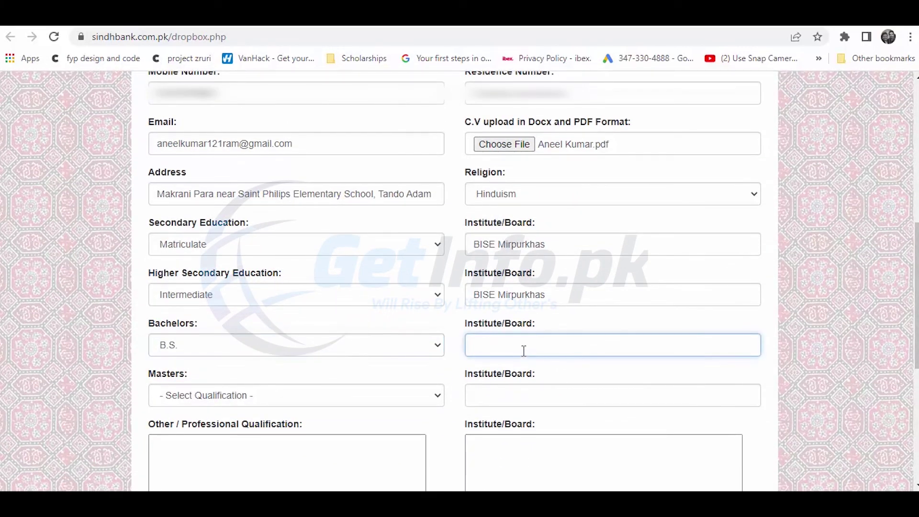
pyautogui.write('Sindh Agricul')
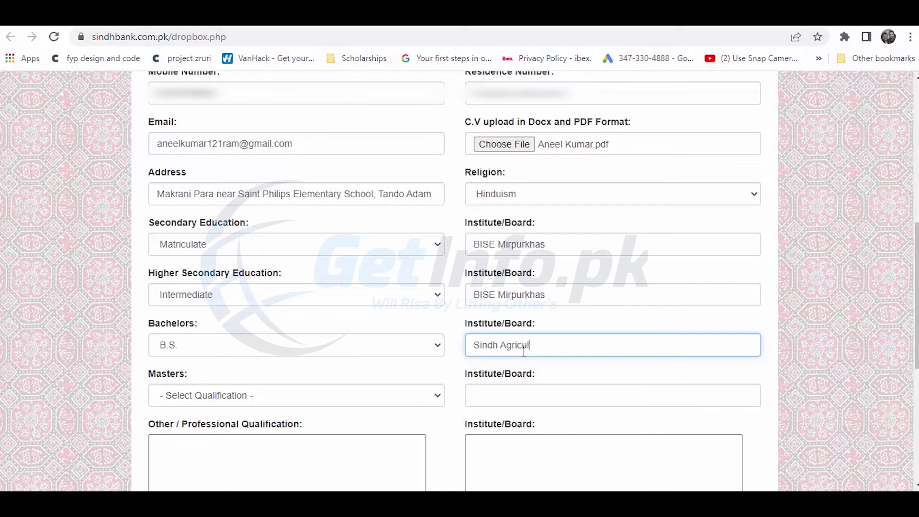
pyautogui.write('ture University Tan')
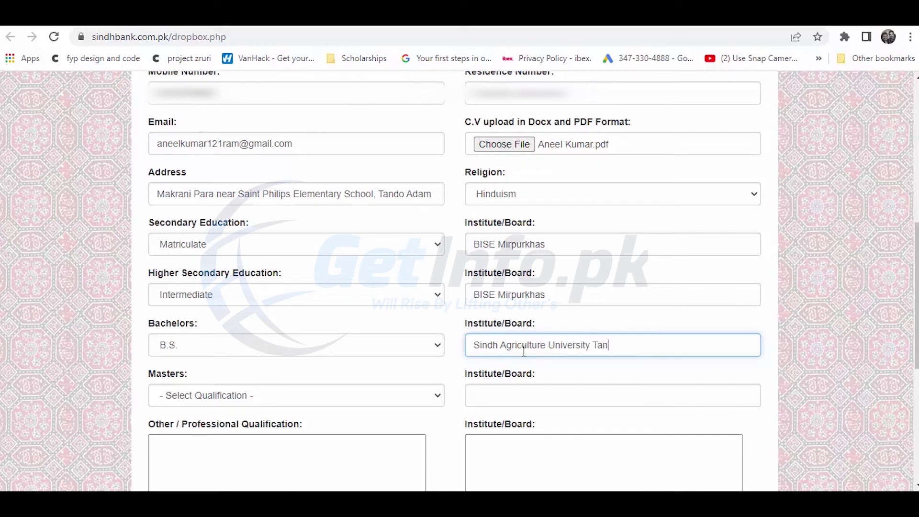
pyautogui.write('do Jam')
pyautogui.click(596, 346)
pyautogui.press('BackSpace')
pyautogui.write(',')
pyautogui.click(231, 396)
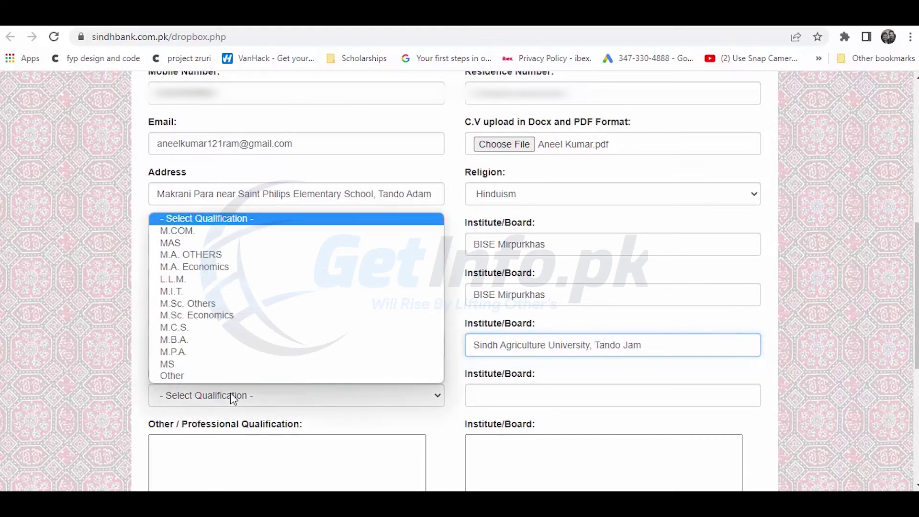
pyautogui.click(231, 396)
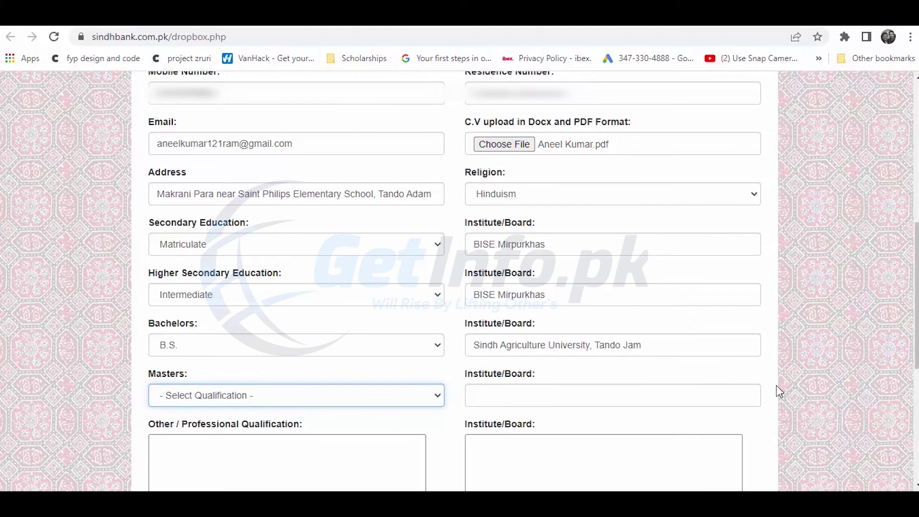
# Enter designation Enemployee, current organization NO, and 0 years of banking experience
pyautogui.scroll(-3, 791, 318)
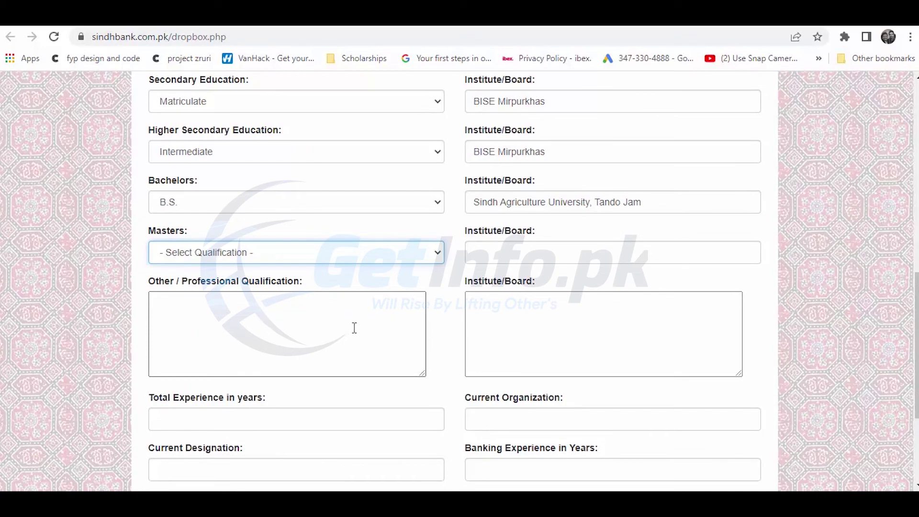
pyautogui.scroll(-4, 355, 328)
pyautogui.click(506, 220)
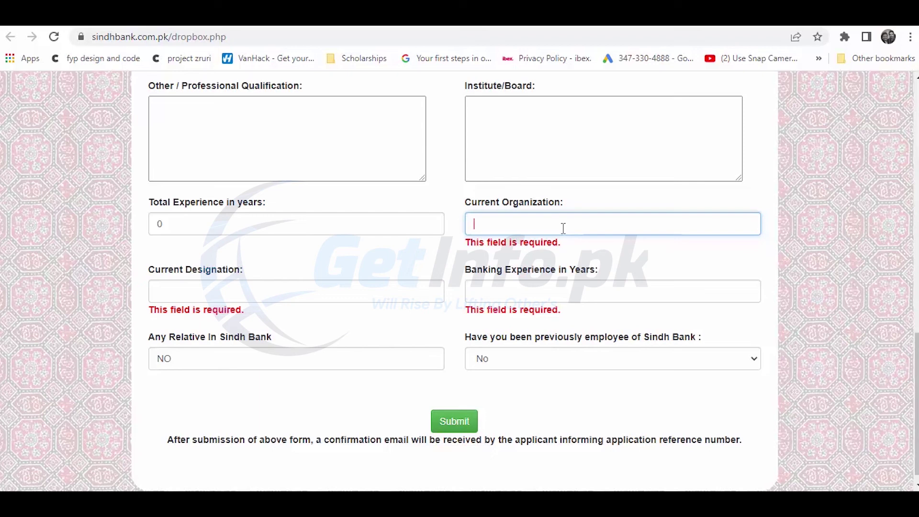
pyautogui.scroll(-1, 551, 218)
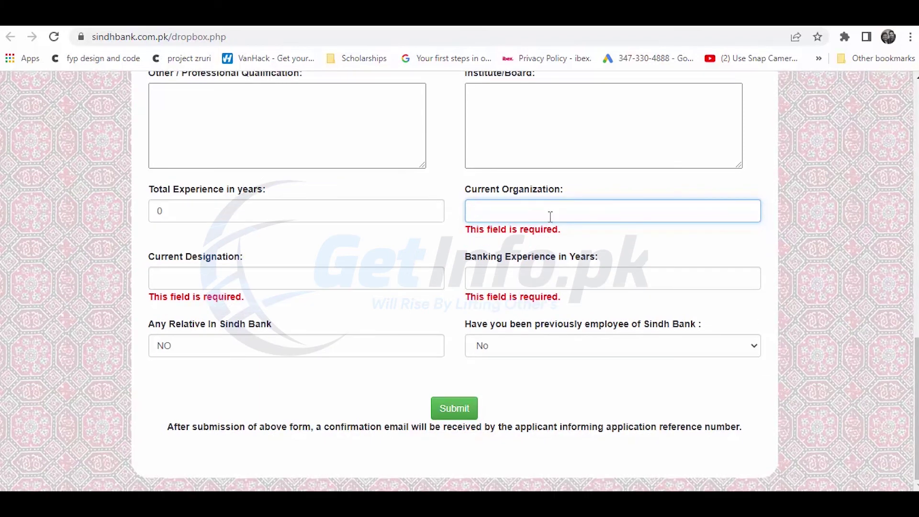
pyautogui.click(462, 418)
pyautogui.click(282, 284)
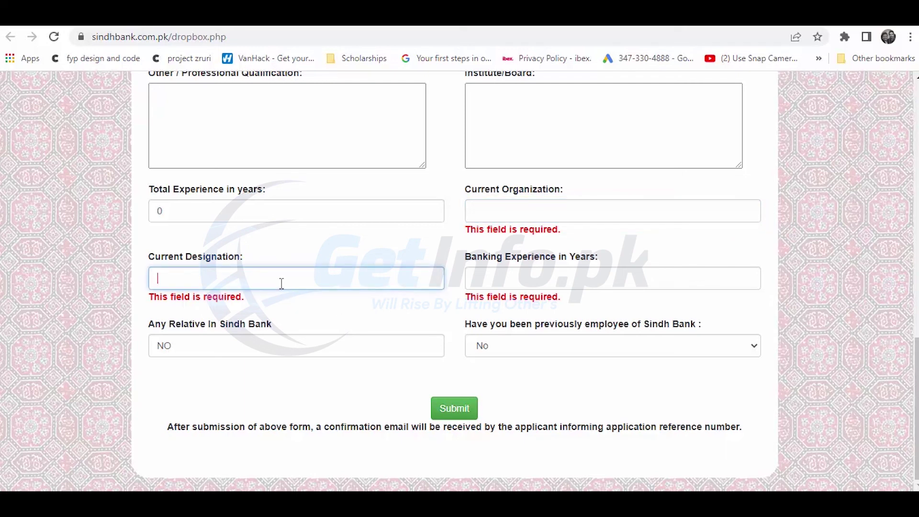
pyautogui.write('E')
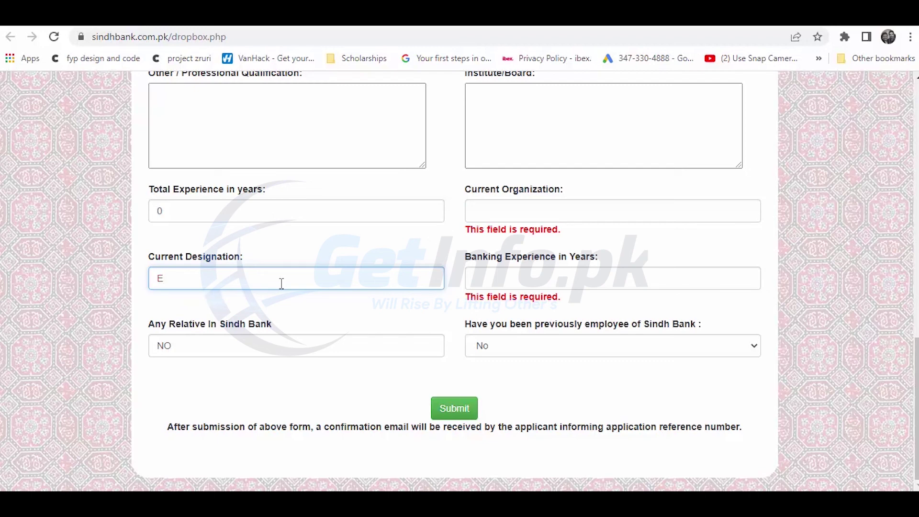
pyautogui.write('nemployee')
pyautogui.click(518, 215)
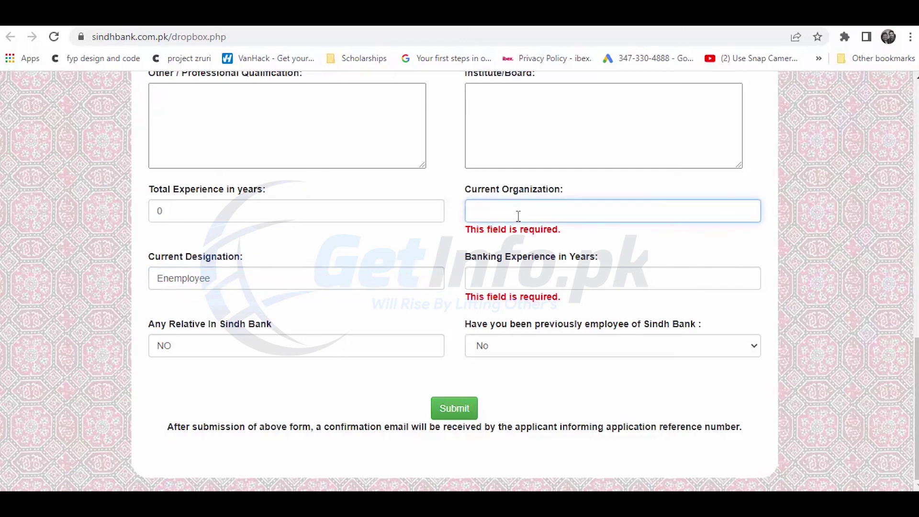
pyautogui.write('NO')
pyautogui.click(509, 275)
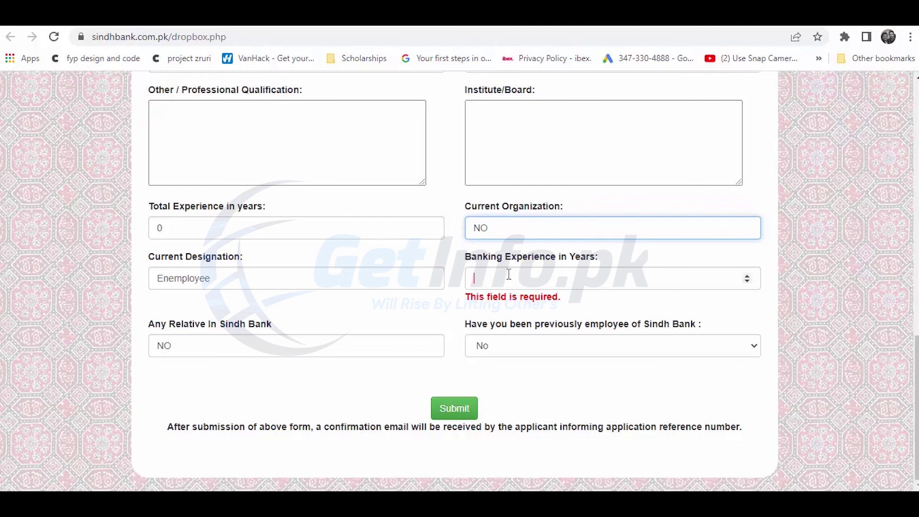
pyautogui.write('0')
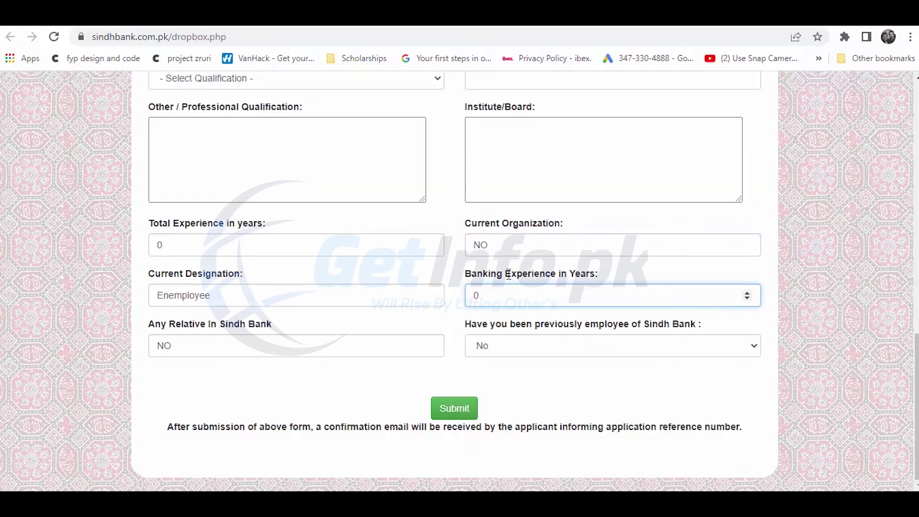
# Submit the application and highlight the reference number in the Gmail confirmation e-mail
pyautogui.click(455, 410)
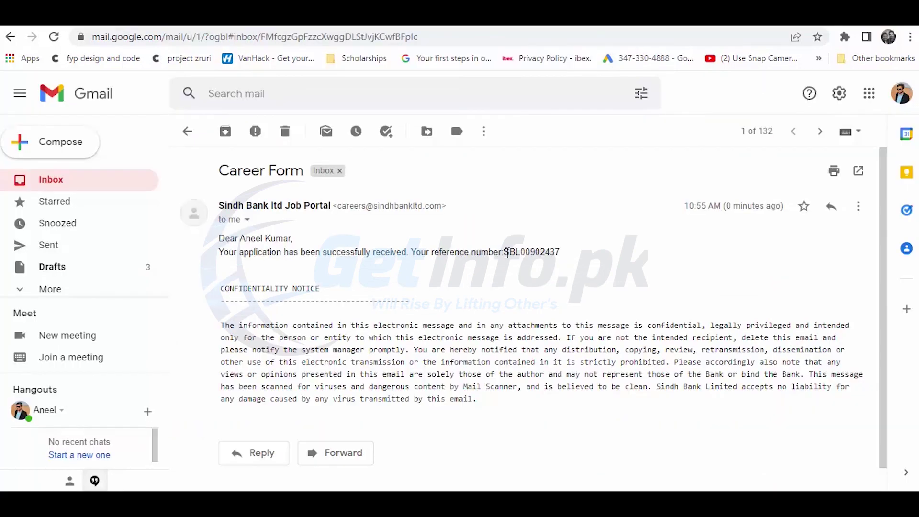
pyautogui.moveTo(504, 253); pyautogui.dragTo(568, 253)
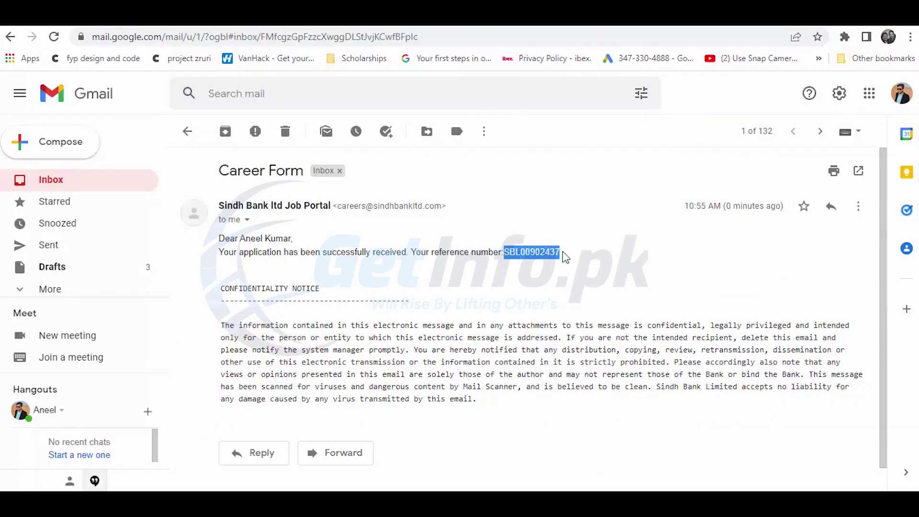